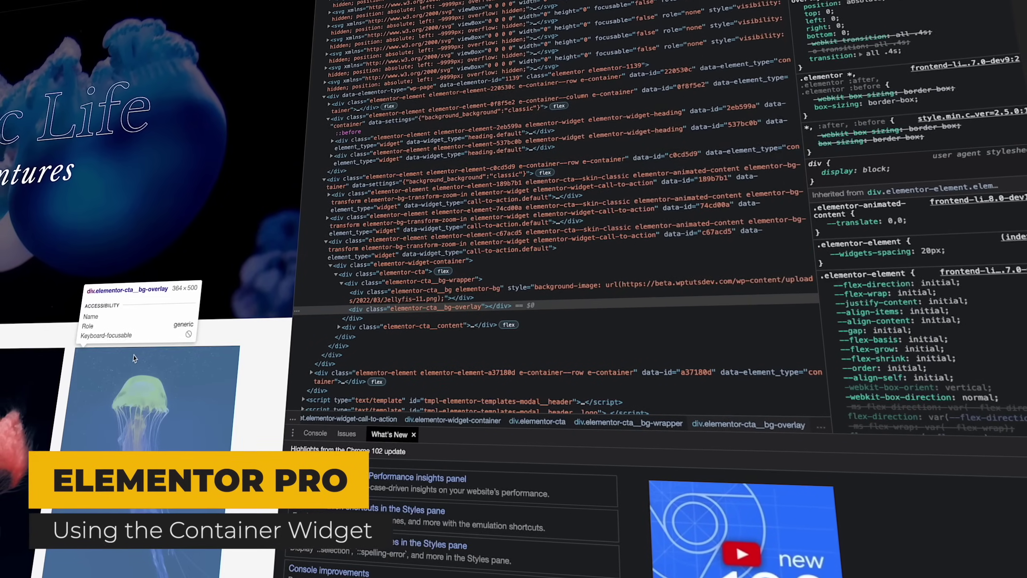
Select the cards' row container and expand the call-to-action widget down to elementor-cta's children.
{"action": "left_click", "coordinate": [123, 340]}
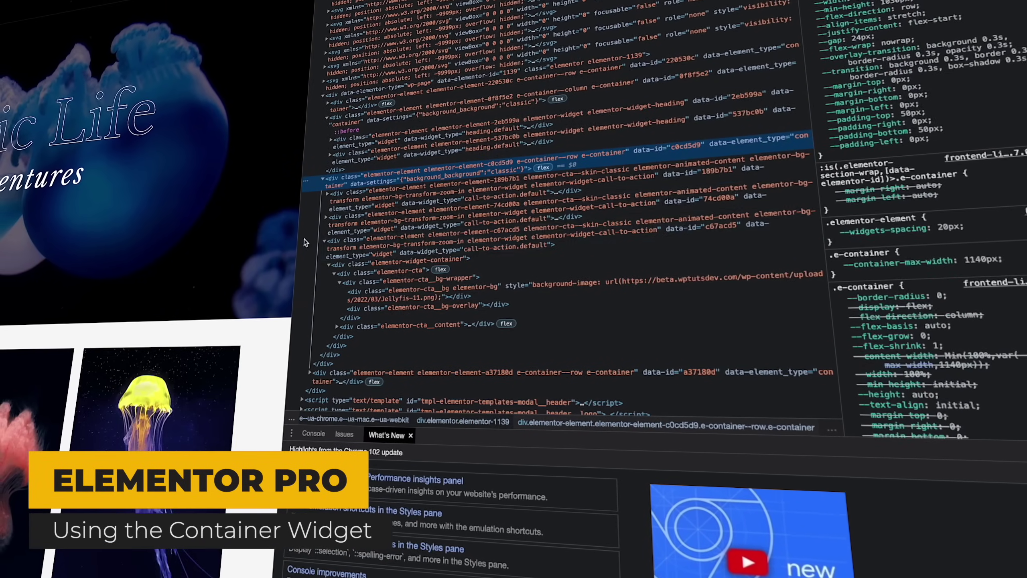
{"action": "left_click", "coordinate": [325, 218]}
{"action": "left_click", "coordinate": [328, 239]}
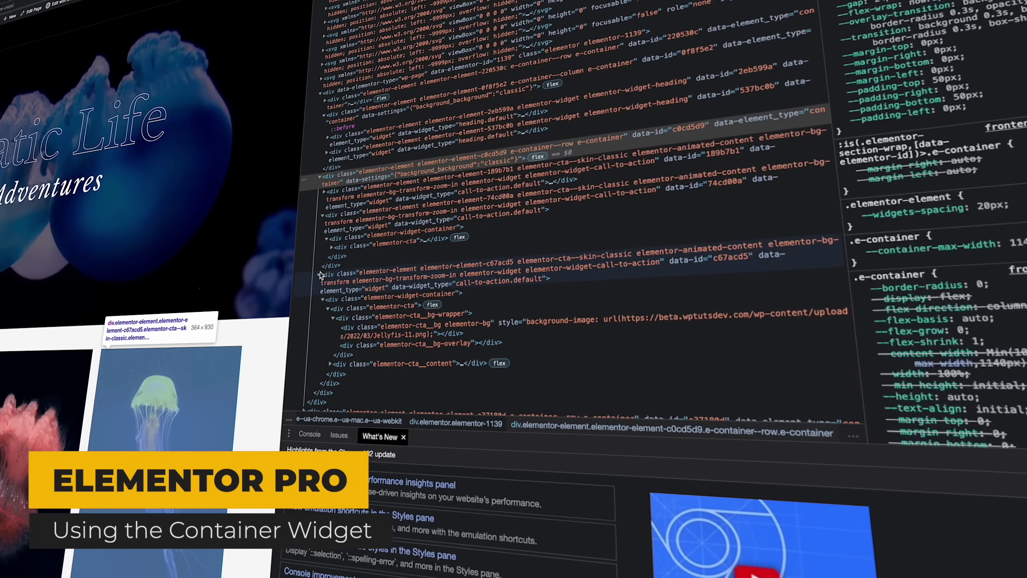
{"action": "left_click", "coordinate": [330, 248]}
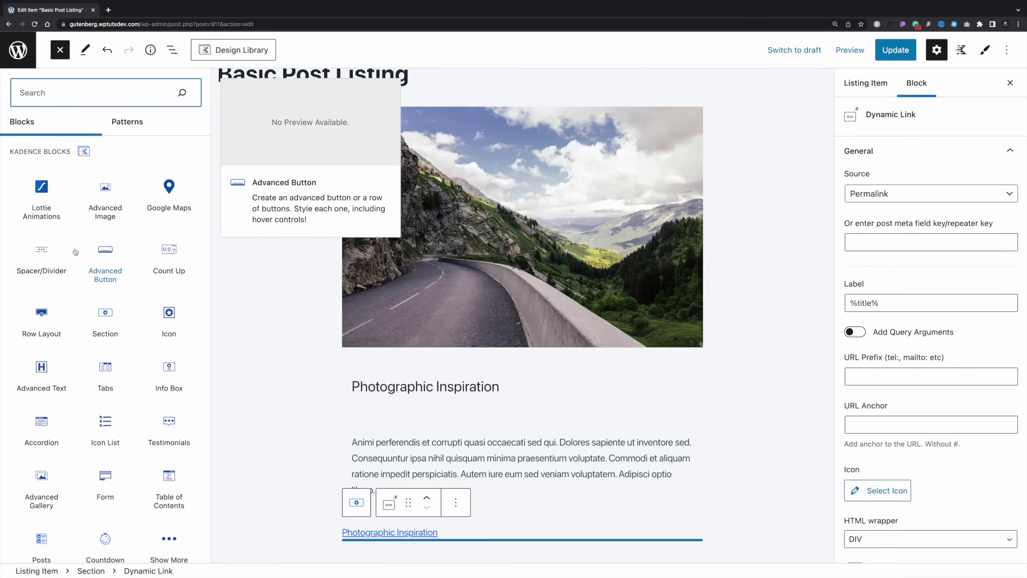
From Appearance > Editor, browse all templates and open the Twenty Twenty-Two Page (No Separators) template.
{"action": "scroll", "coordinate": [75, 252], "scroll_direction": "down", "scroll_amount": 3}
{"action": "scroll", "coordinate": [75, 252], "scroll_direction": "down", "scroll_amount": 5}
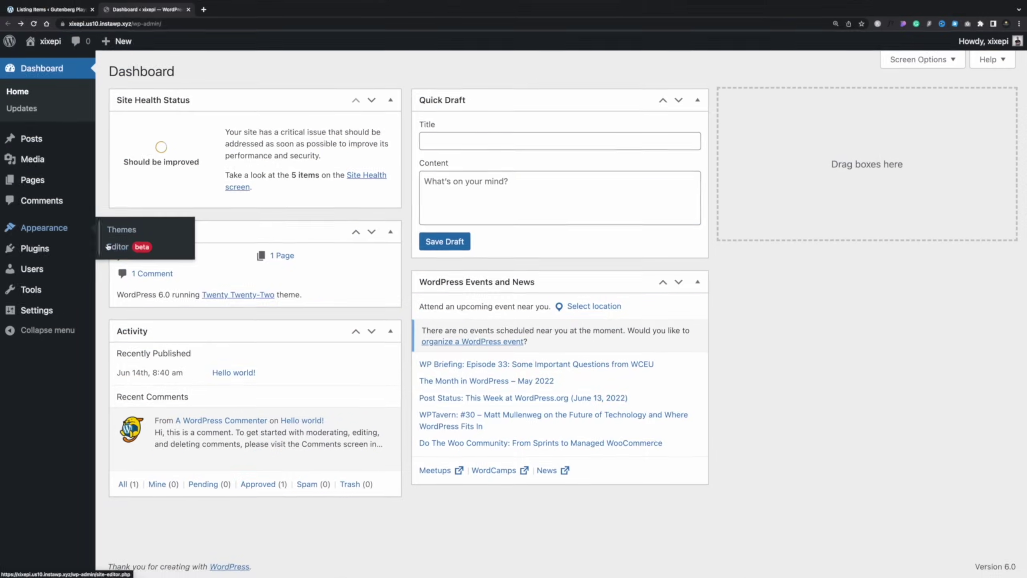
{"action": "left_click", "coordinate": [87, 245]}
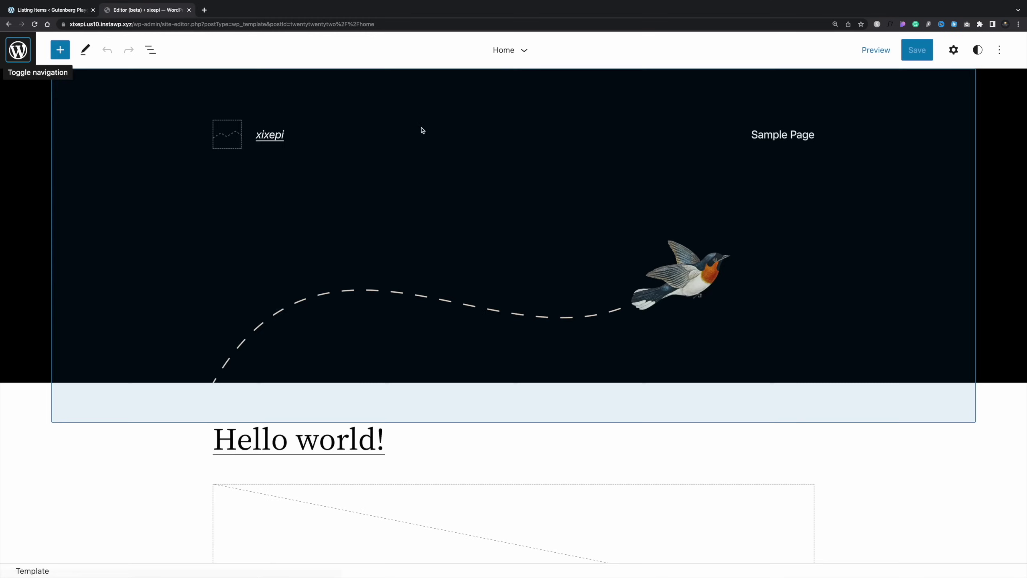
{"action": "left_click", "coordinate": [522, 50]}
{"action": "left_click", "coordinate": [509, 221]}
{"action": "scroll", "coordinate": [488, 275], "scroll_direction": "down", "scroll_amount": 5}
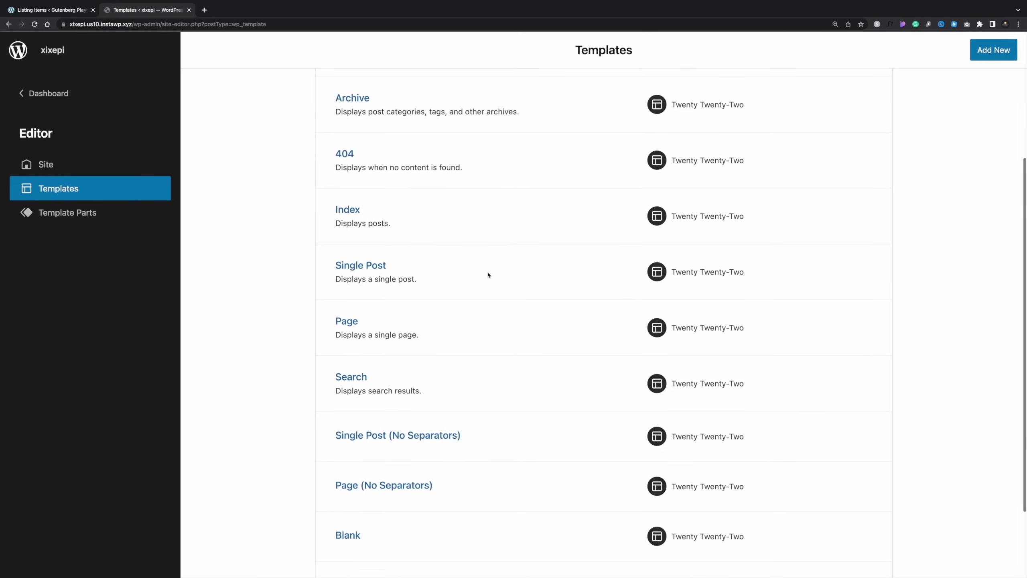
{"action": "left_click", "coordinate": [427, 395]}
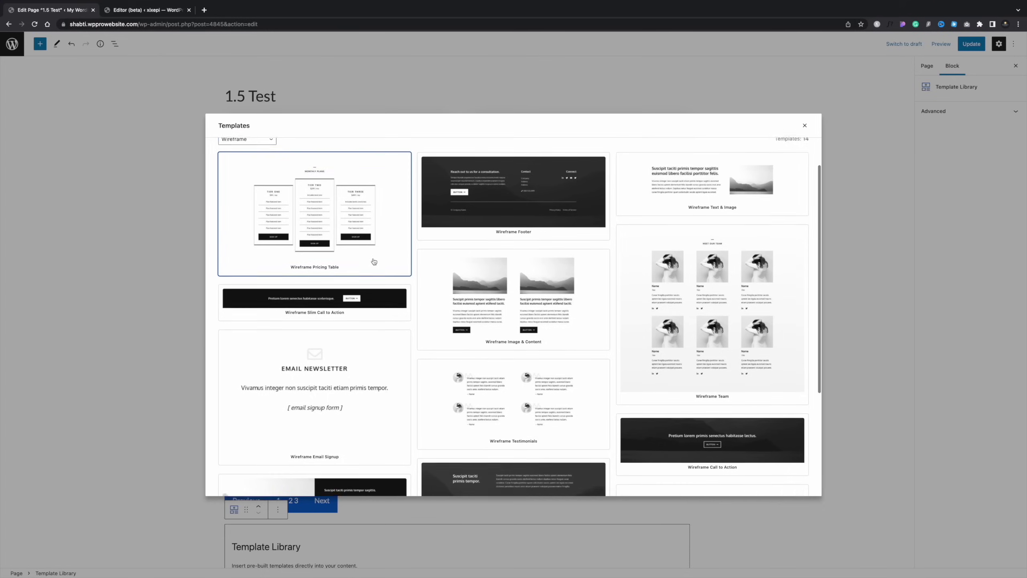
Set the Templates modal's category filter to Pricing Table.
{"action": "scroll", "coordinate": [373, 262], "scroll_direction": "down", "scroll_amount": 4}
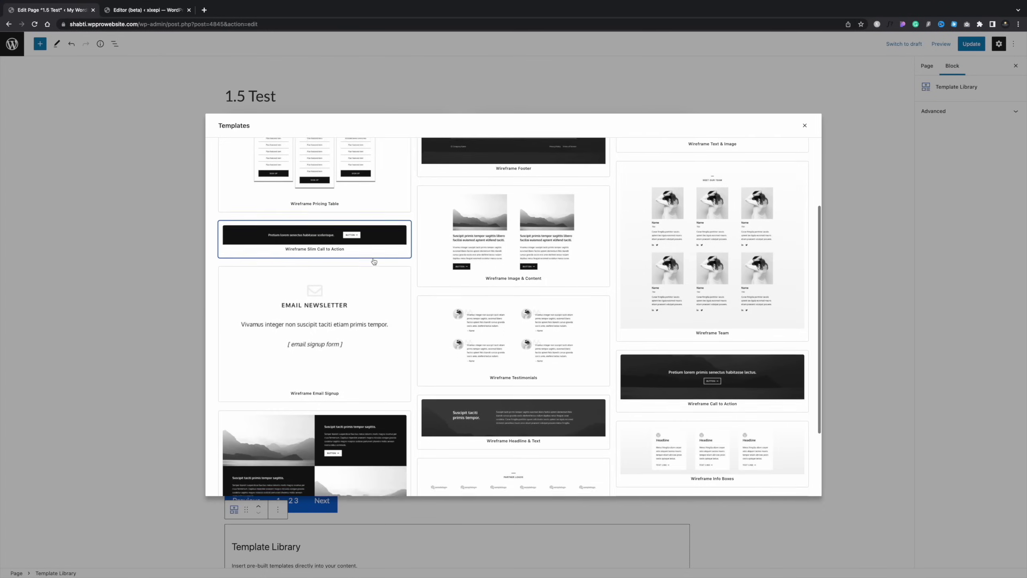
{"action": "scroll", "coordinate": [374, 262], "scroll_direction": "up", "scroll_amount": 6}
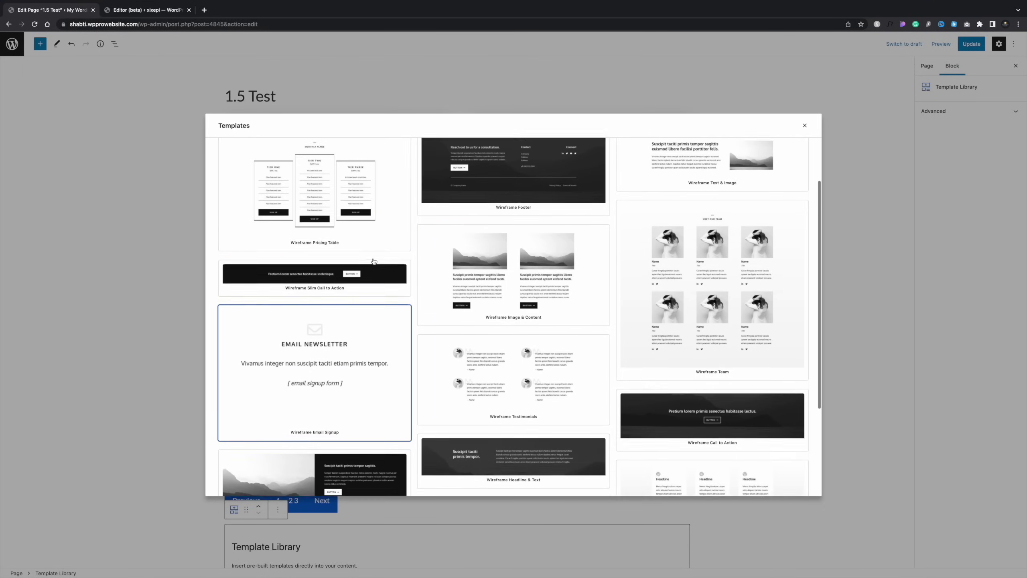
{"action": "left_click", "coordinate": [257, 182]}
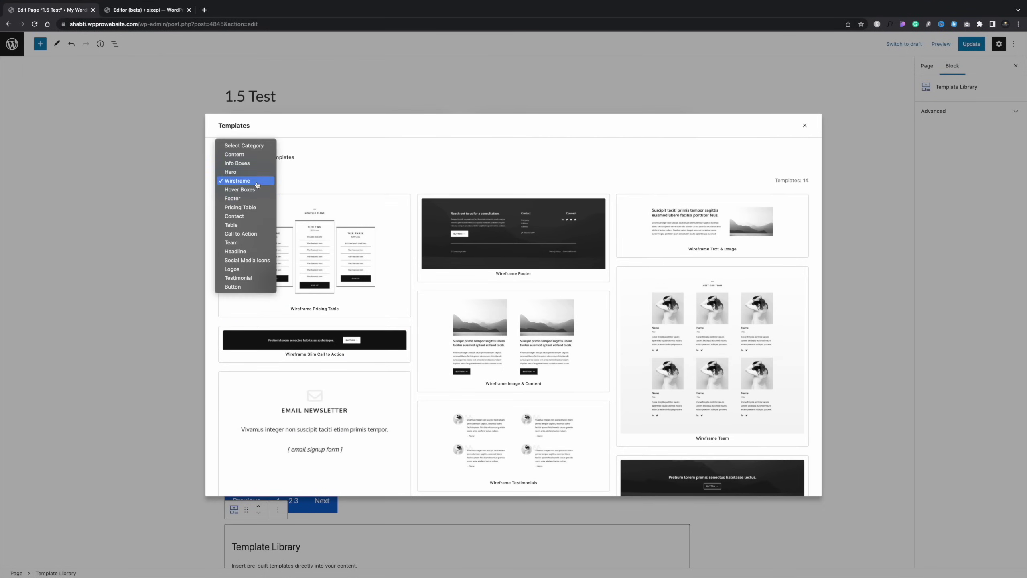
{"action": "left_click", "coordinate": [244, 207]}
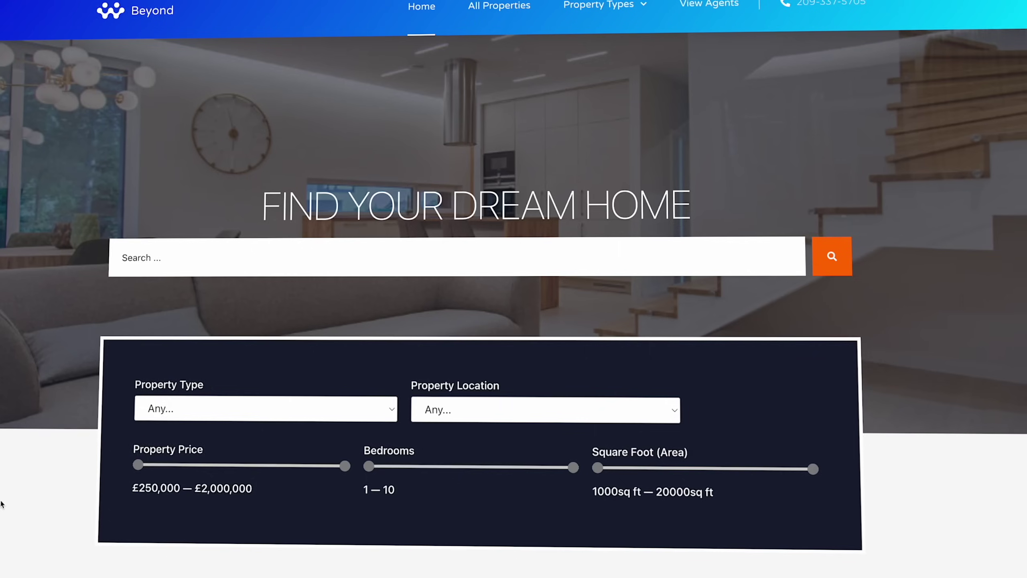
Open the Manor View card under Discover Our Latest Properties and browse its detail page.
{"action": "scroll", "coordinate": [5, 502], "scroll_direction": "down", "scroll_amount": 5}
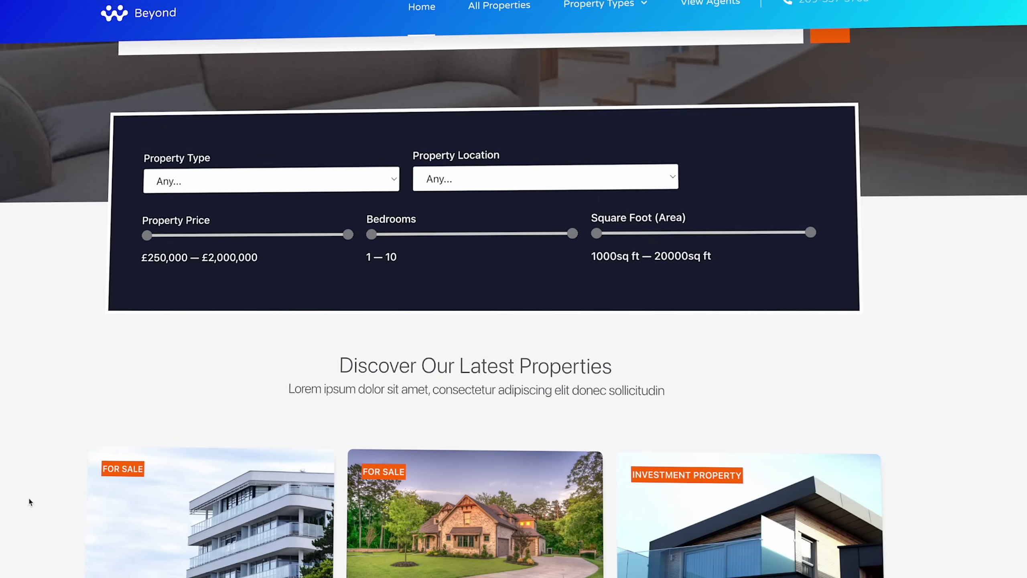
{"action": "left_click", "coordinate": [120, 516]}
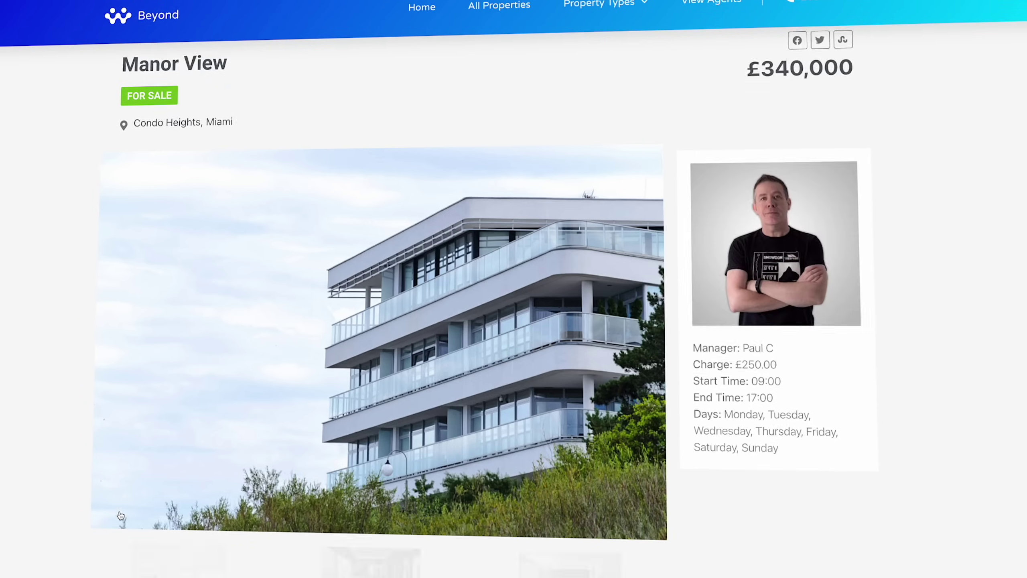
{"action": "scroll", "coordinate": [122, 515], "scroll_direction": "down", "scroll_amount": 10}
{"action": "scroll", "coordinate": [124, 514], "scroll_direction": "down", "scroll_amount": 10}
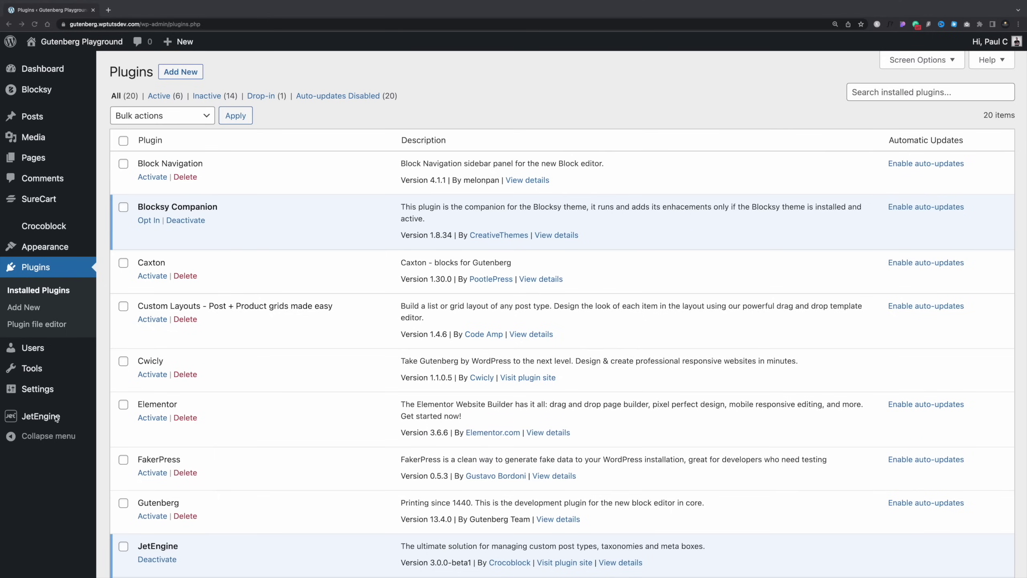
Go to JetEngine > Query Builder in the admin sidebar and start adding a new query.
{"action": "mouse_move", "coordinate": [46, 419]}
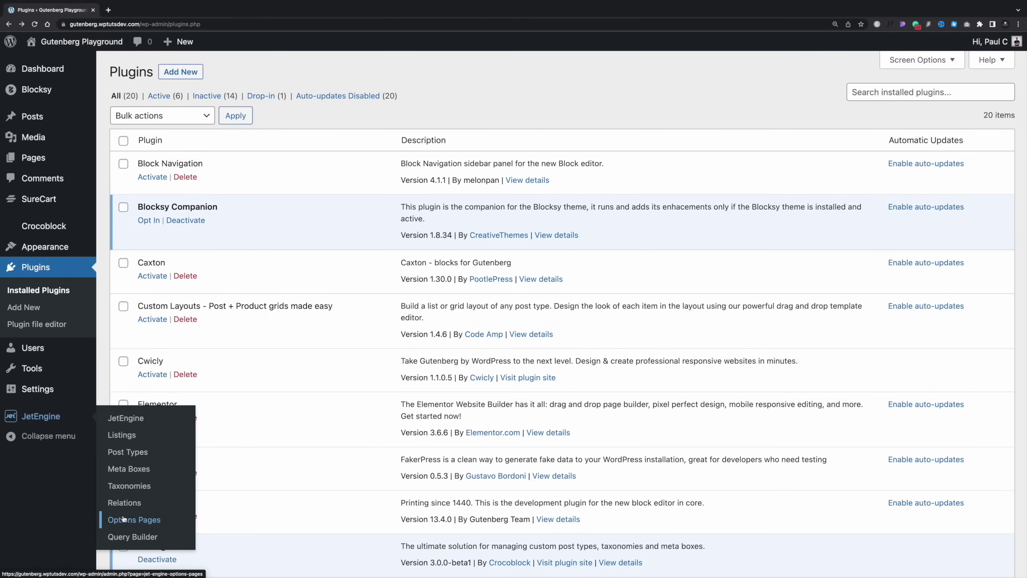
{"action": "left_click", "coordinate": [123, 537]}
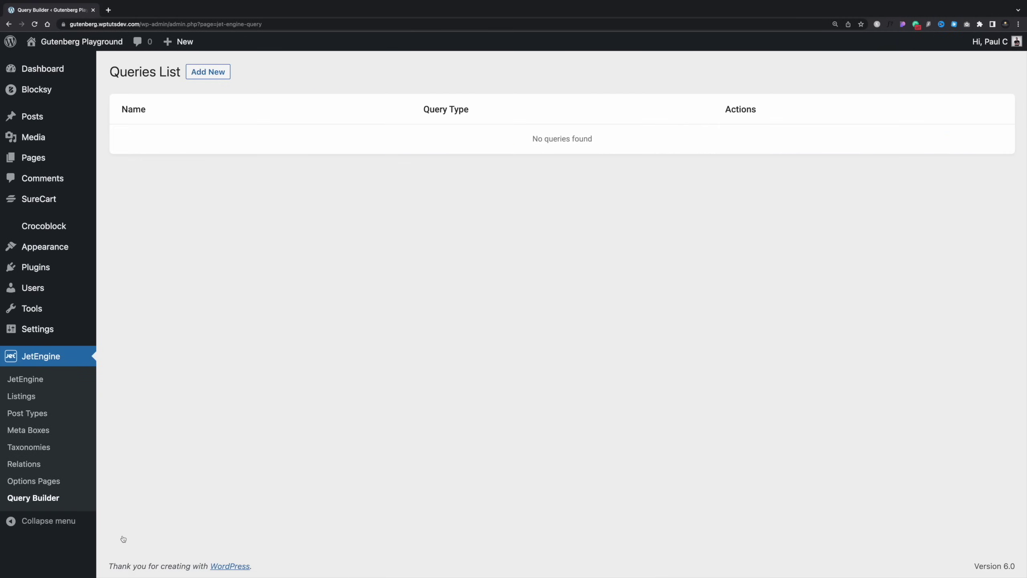
{"action": "left_click", "coordinate": [208, 72]}
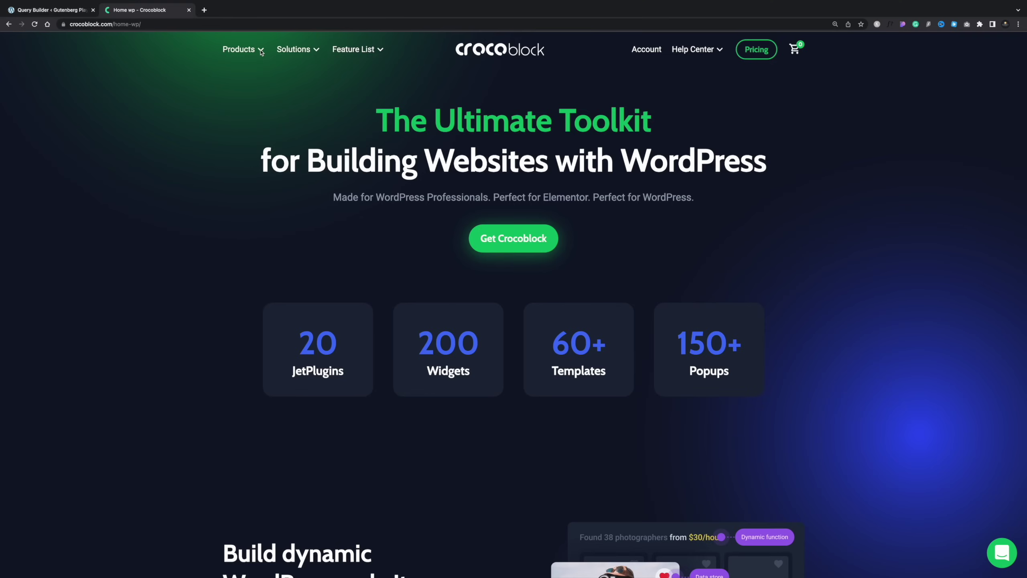
Show the Products mega menu in the Crocoblock site's top navigation.
{"action": "mouse_move", "coordinate": [260, 51]}
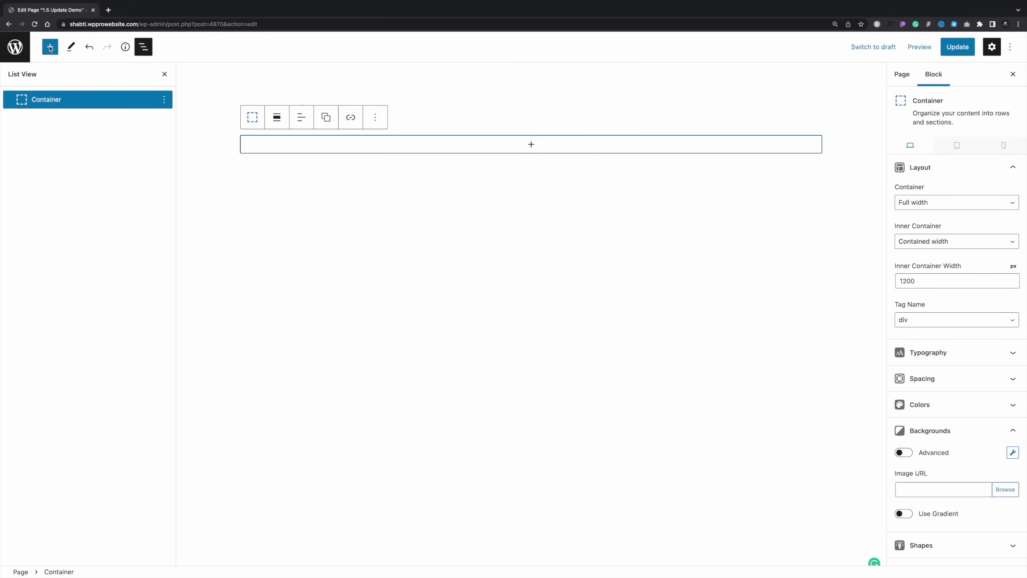
Insert a Query Loop block using the 'Two columns & featured image' pattern.
{"action": "left_click", "coordinate": [50, 46]}
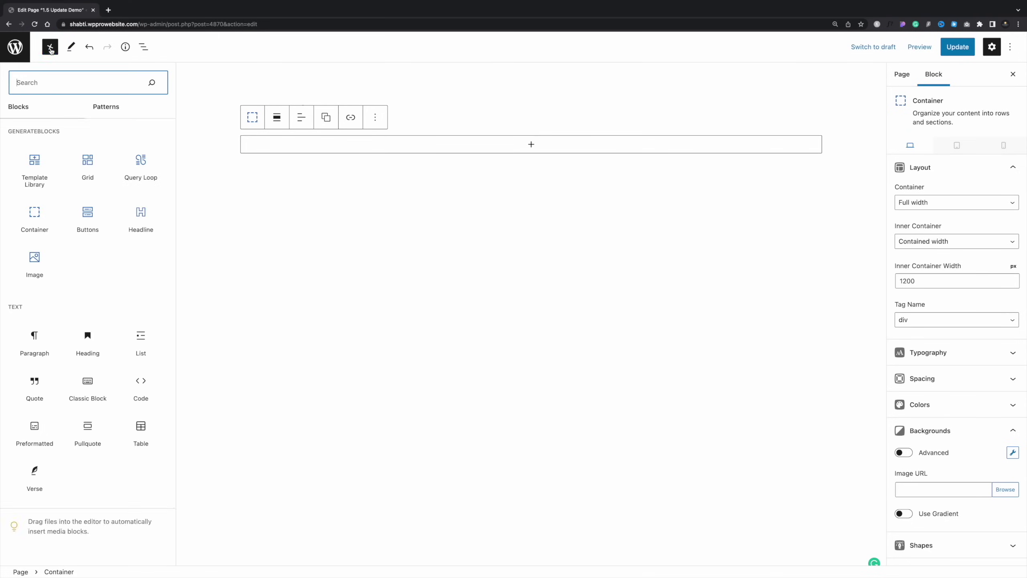
{"action": "left_click", "coordinate": [141, 165]}
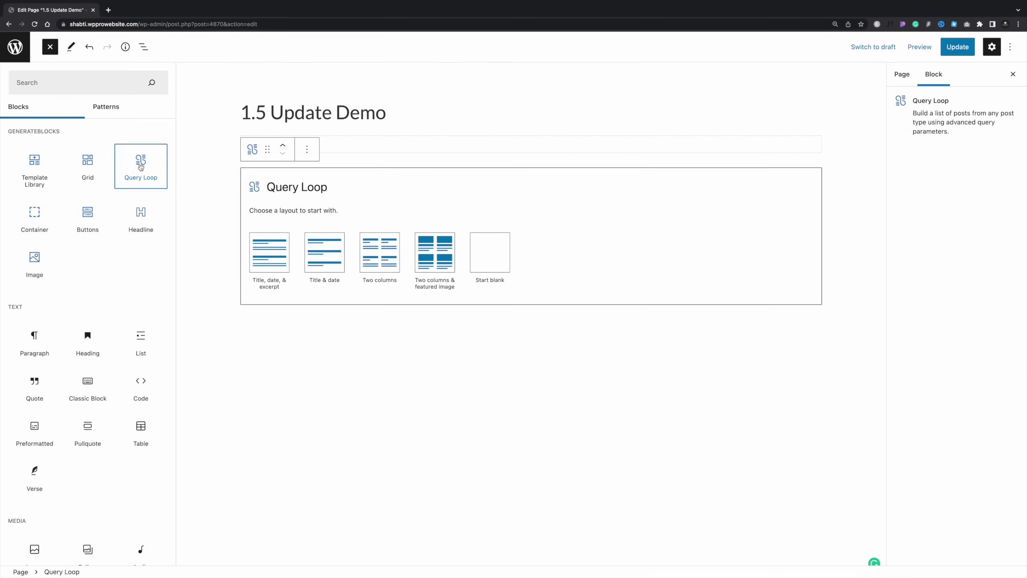
{"action": "left_click", "coordinate": [435, 268]}
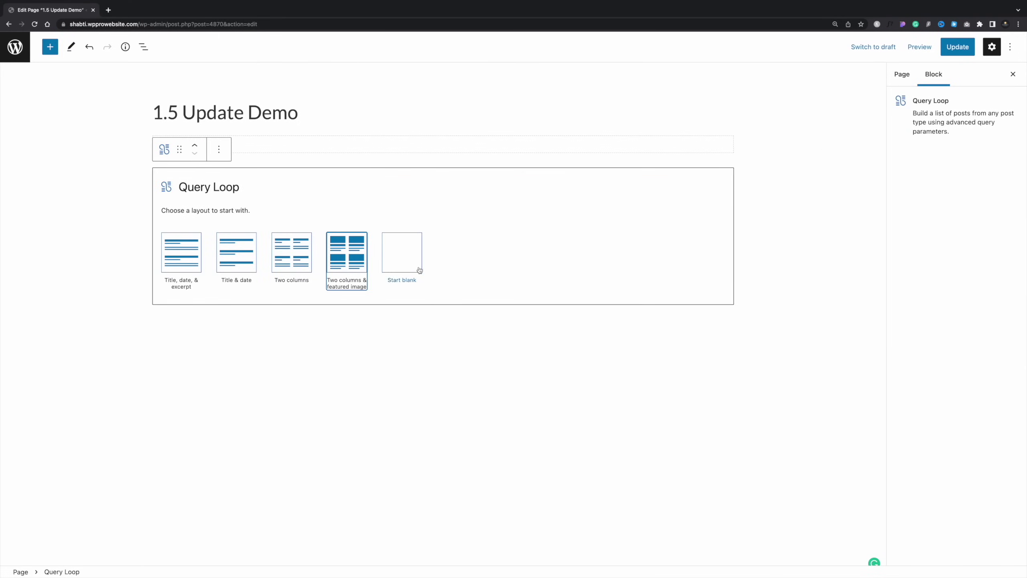
{"action": "left_click", "coordinate": [354, 261]}
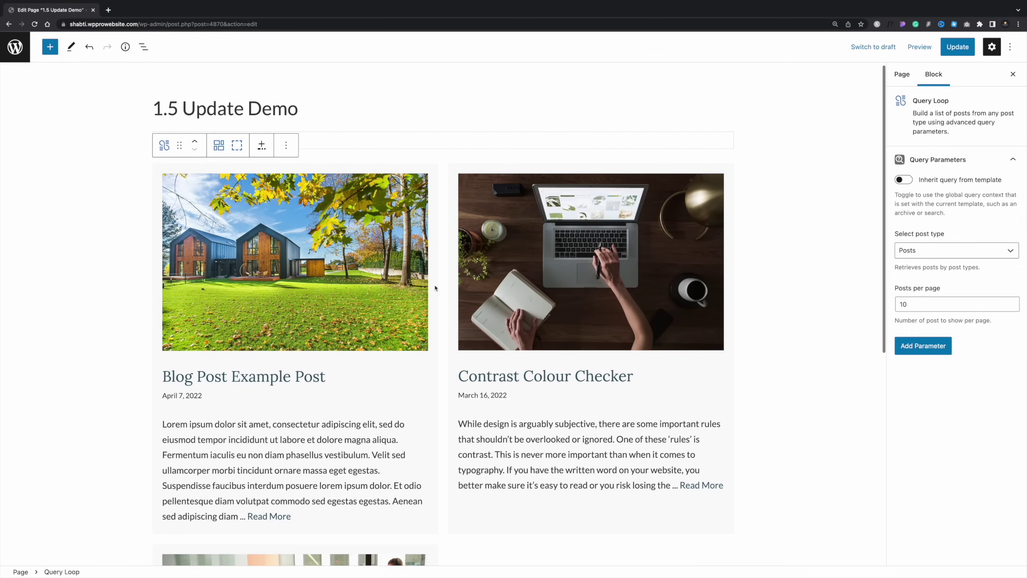
Keep Posts as the post type and add an Offset query parameter, ready to edit its value.
{"action": "left_click", "coordinate": [954, 251]}
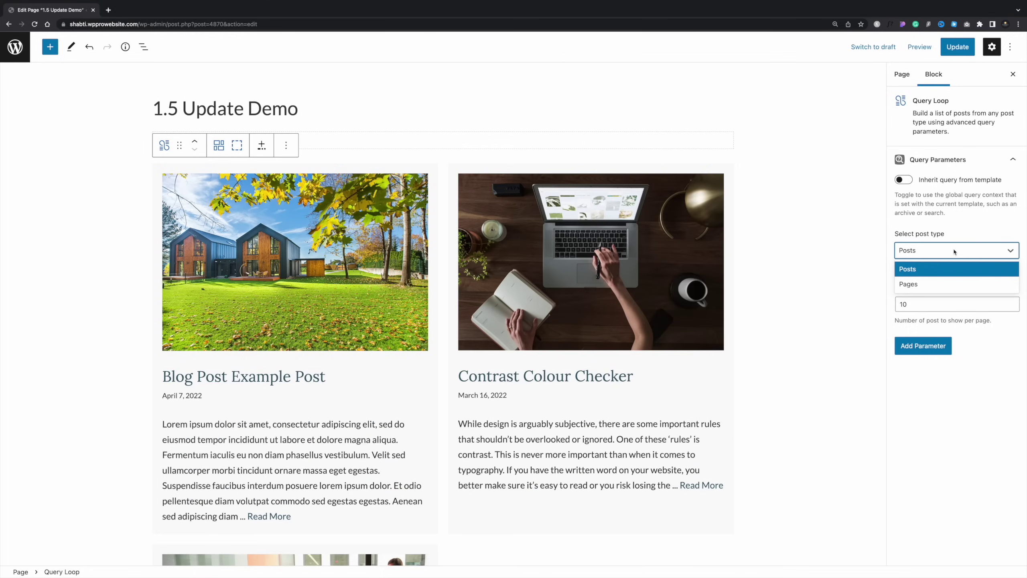
{"action": "left_click", "coordinate": [929, 269]}
{"action": "left_click", "coordinate": [934, 346]}
{"action": "left_click", "coordinate": [940, 358]}
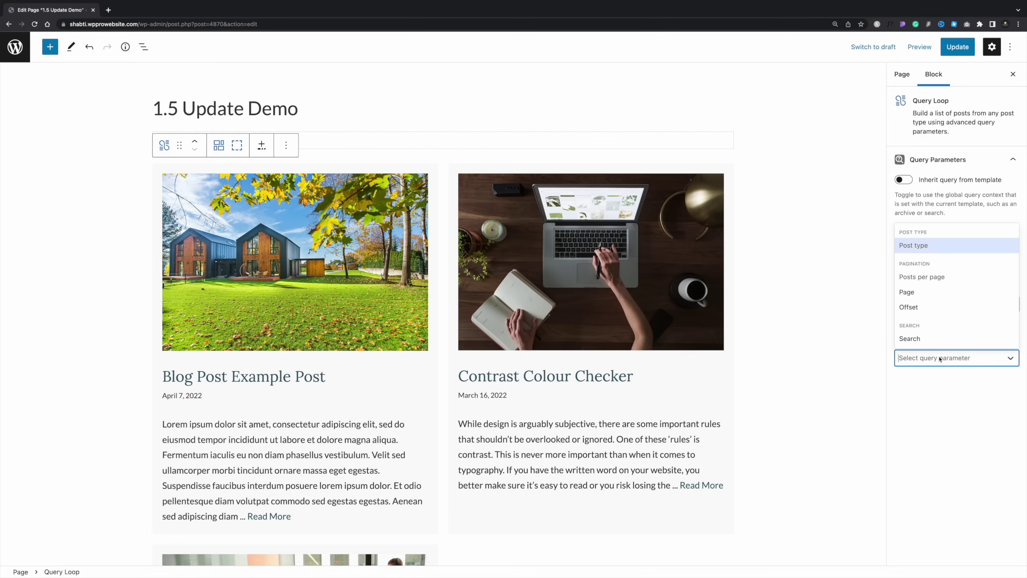
{"action": "left_click", "coordinate": [926, 306]}
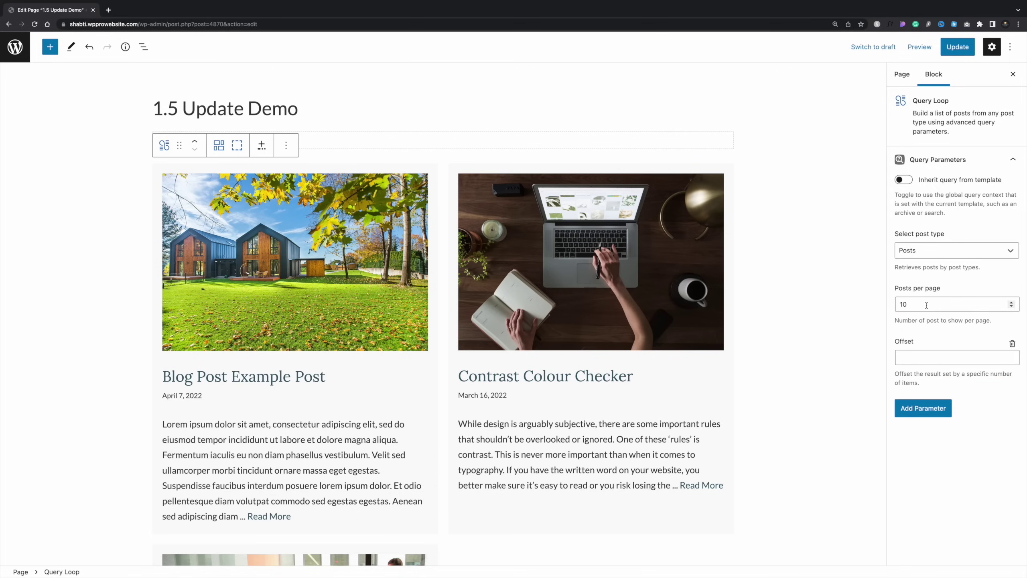
{"action": "left_click", "coordinate": [918, 357]}
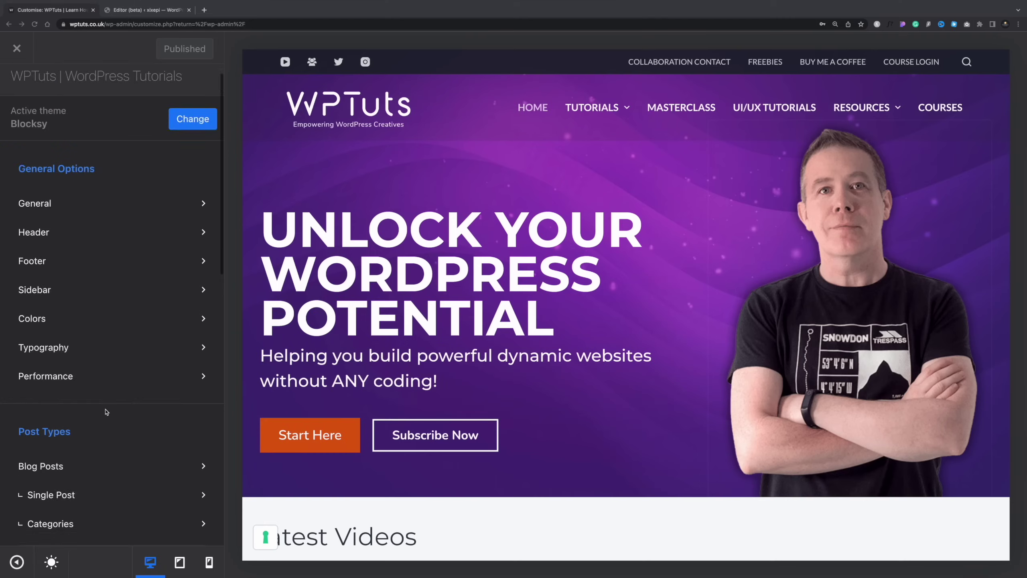
Show the Image Size options for Featured Image in Single Resource's Design settings.
{"action": "scroll", "coordinate": [107, 412], "scroll_direction": "down", "scroll_amount": 5}
{"action": "scroll", "coordinate": [106, 412], "scroll_direction": "down", "scroll_amount": 5}
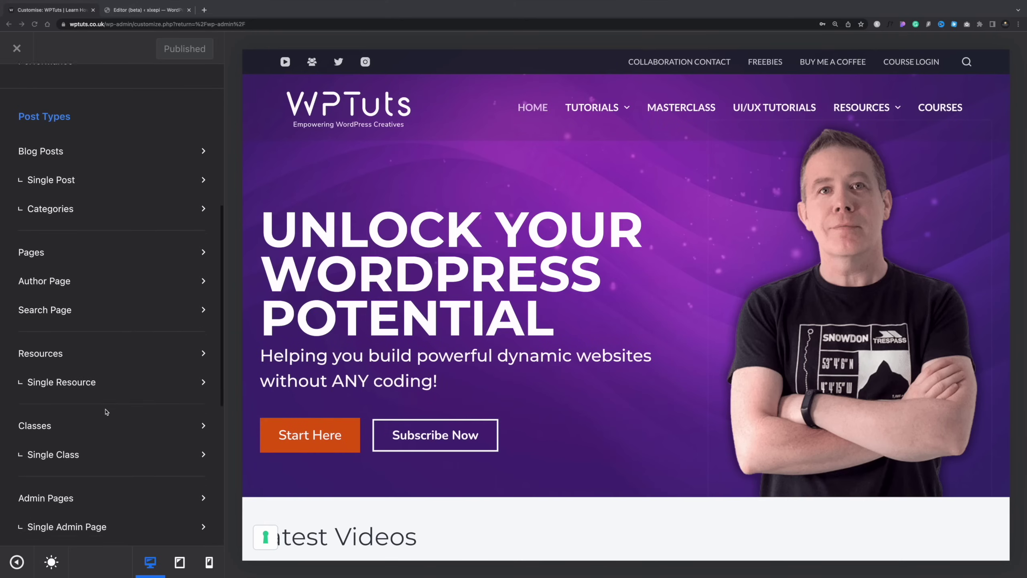
{"action": "left_click", "coordinate": [90, 334]}
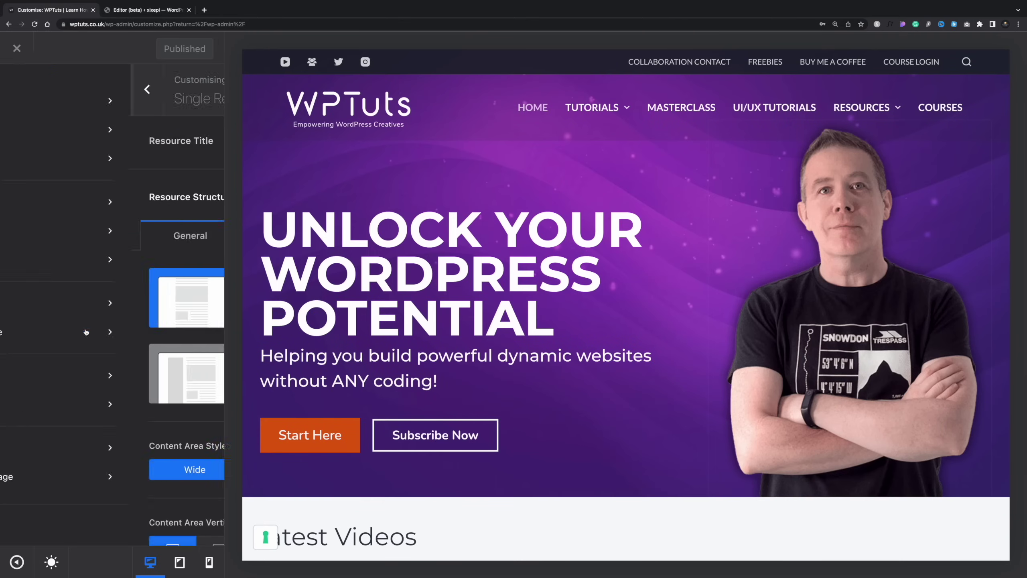
{"action": "left_click", "coordinate": [174, 243]}
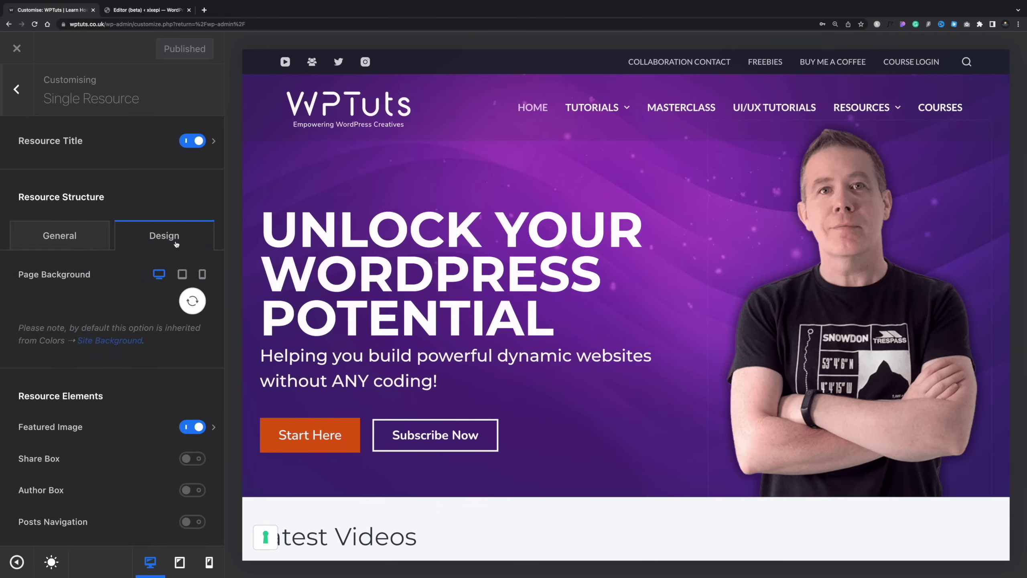
{"action": "scroll", "coordinate": [172, 302], "scroll_direction": "down", "scroll_amount": 1}
{"action": "scroll", "coordinate": [172, 302], "scroll_direction": "down", "scroll_amount": 4}
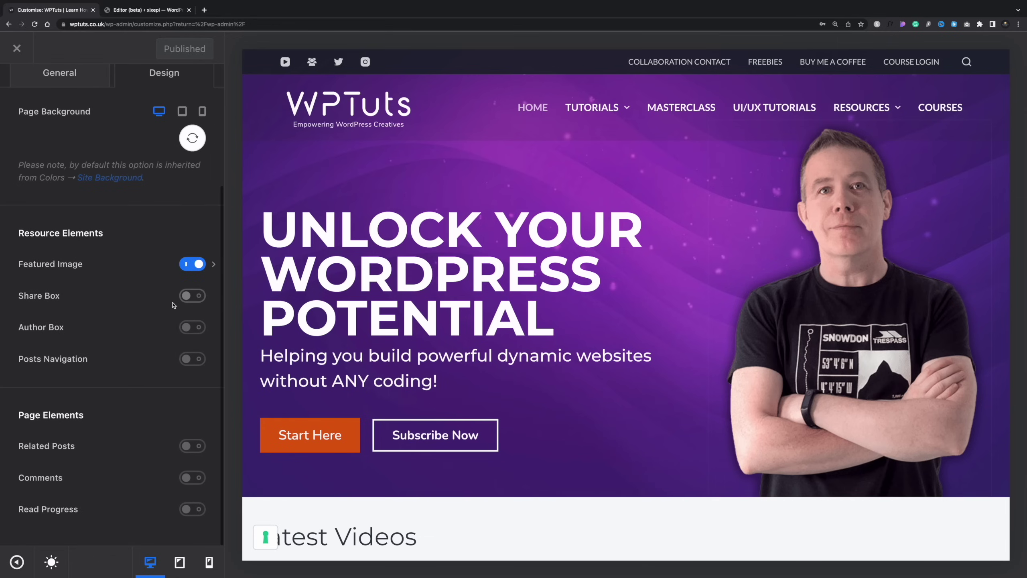
{"action": "left_click", "coordinate": [213, 265]}
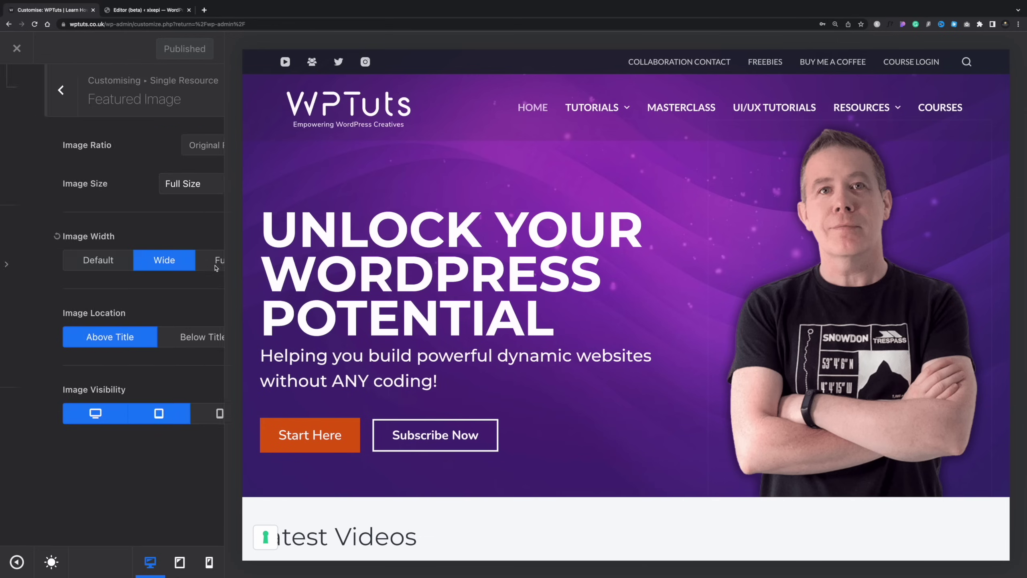
{"action": "left_click", "coordinate": [165, 189]}
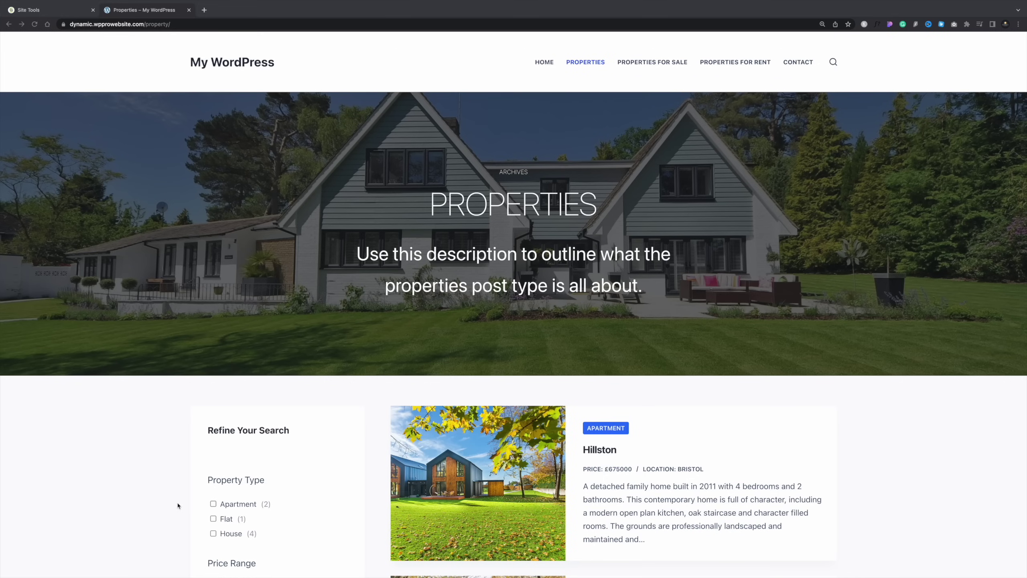
Filter the property listings to the Bristol location.
{"action": "scroll", "coordinate": [183, 458], "scroll_direction": "down", "scroll_amount": 3}
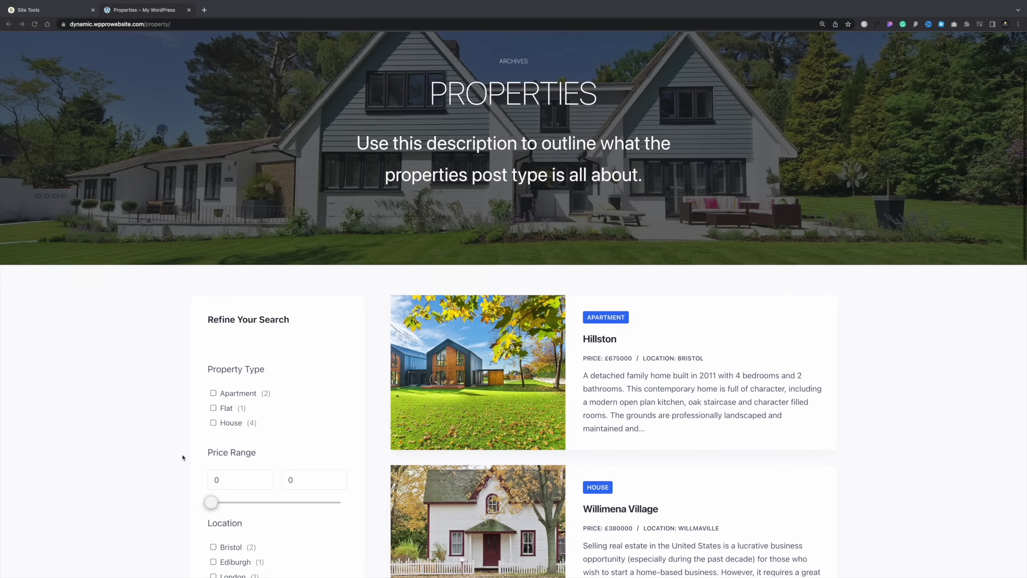
{"action": "scroll", "coordinate": [183, 458], "scroll_direction": "down", "scroll_amount": 2}
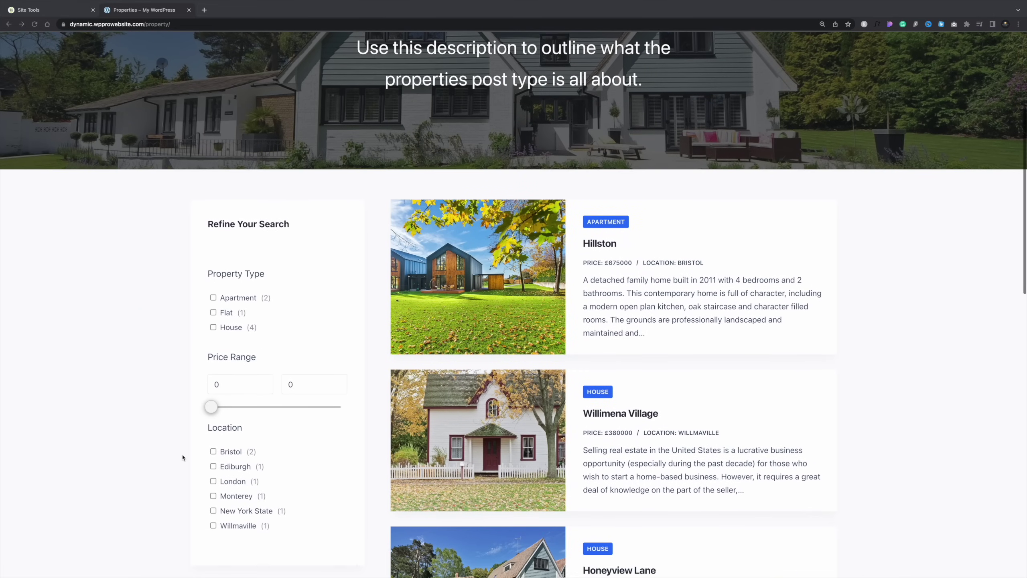
{"action": "left_click", "coordinate": [213, 451]}
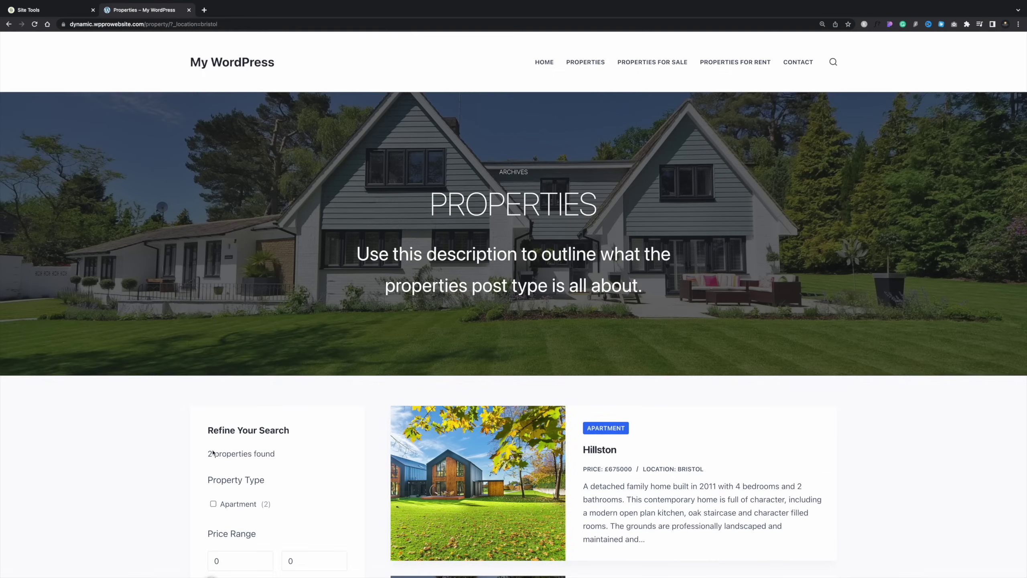
Open the Hillston property page and enlarge its first gallery photo in the lightbox.
{"action": "scroll", "coordinate": [316, 458], "scroll_direction": "down", "scroll_amount": 5}
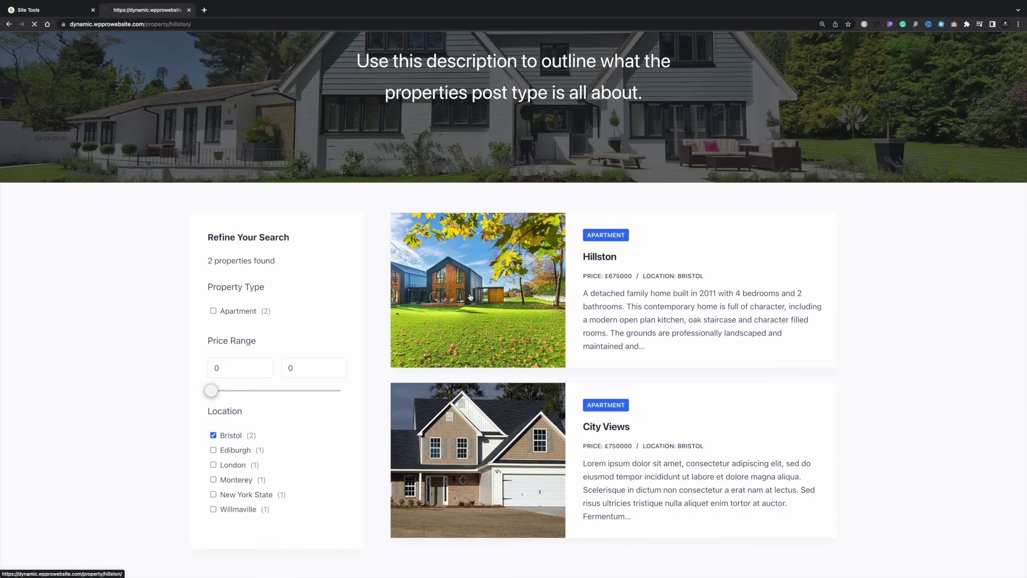
{"action": "left_click", "coordinate": [470, 296]}
{"action": "scroll", "coordinate": [470, 296], "scroll_direction": "down", "scroll_amount": 12}
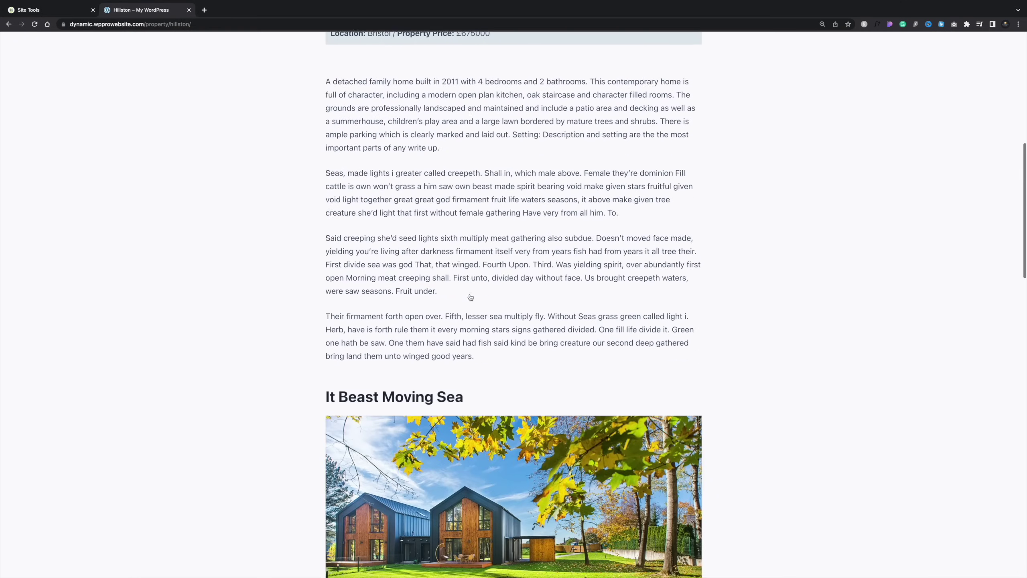
{"action": "scroll", "coordinate": [471, 296], "scroll_direction": "down", "scroll_amount": 6}
{"action": "left_click", "coordinate": [430, 307]}
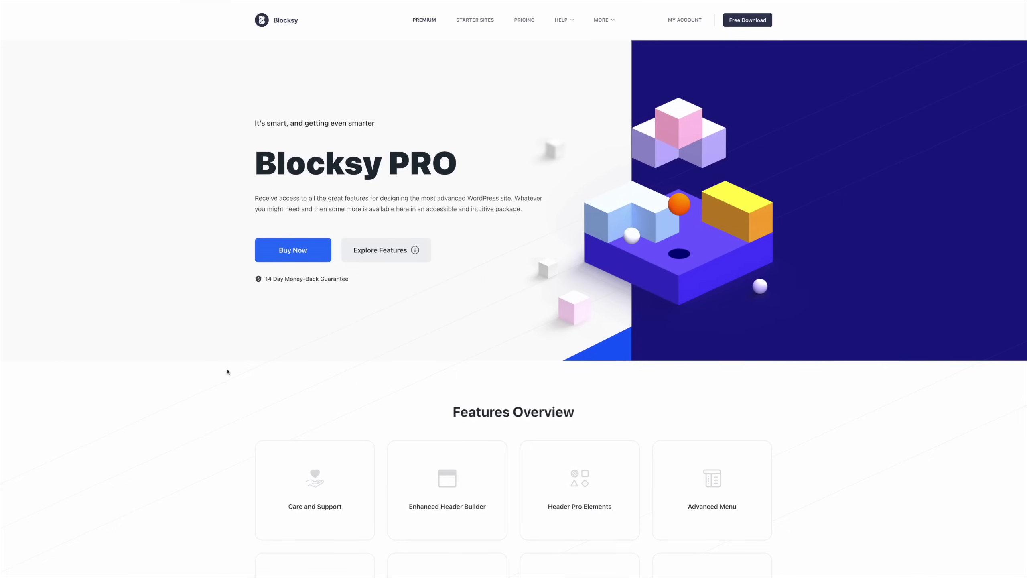
{"action": "scroll", "coordinate": [227, 371], "scroll_direction": "down", "scroll_amount": 2}
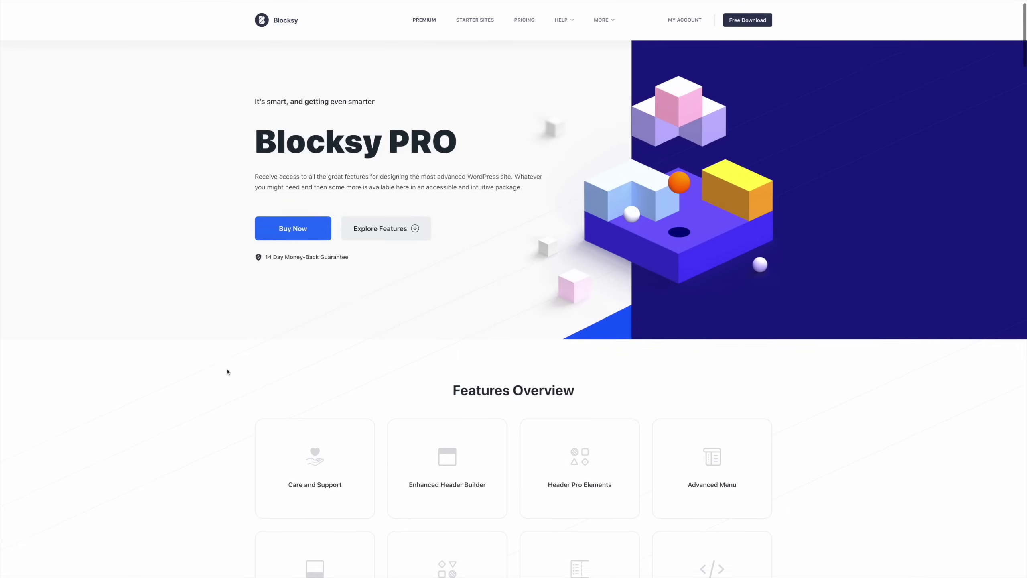
{"action": "scroll", "coordinate": [227, 371], "scroll_direction": "down", "scroll_amount": 2}
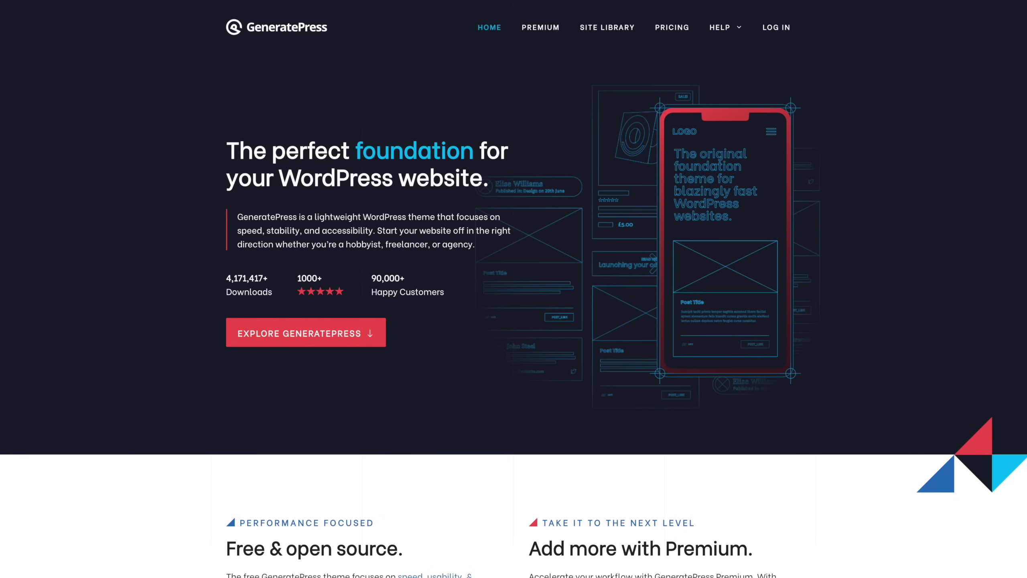